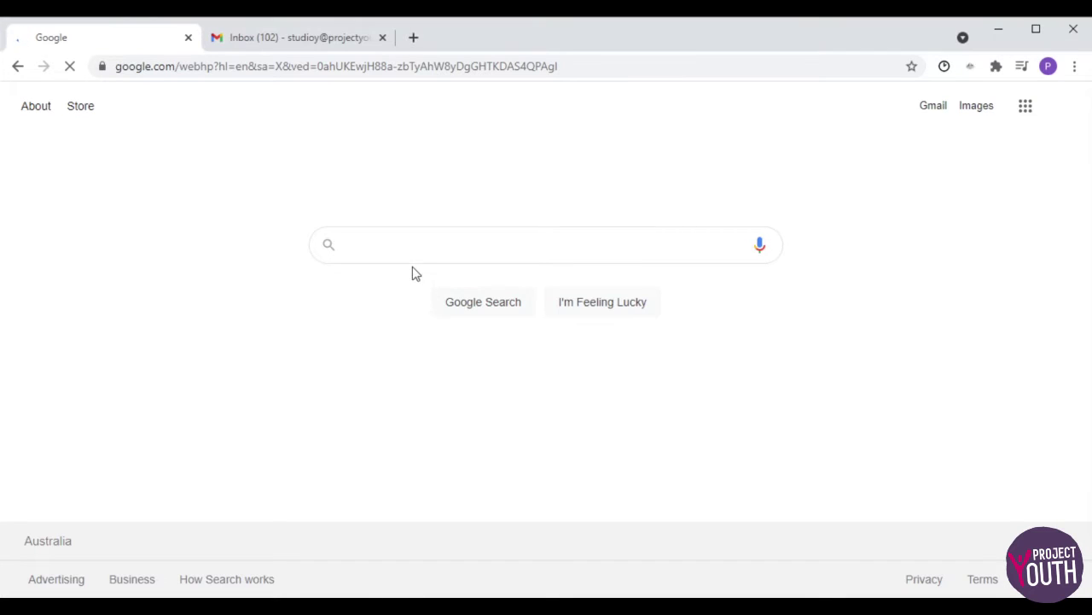
# Step: Search for waveform, open Tracktion's Waveform Free result and go to its FREE DOWNLOAD form
pyautogui.click(492, 309)
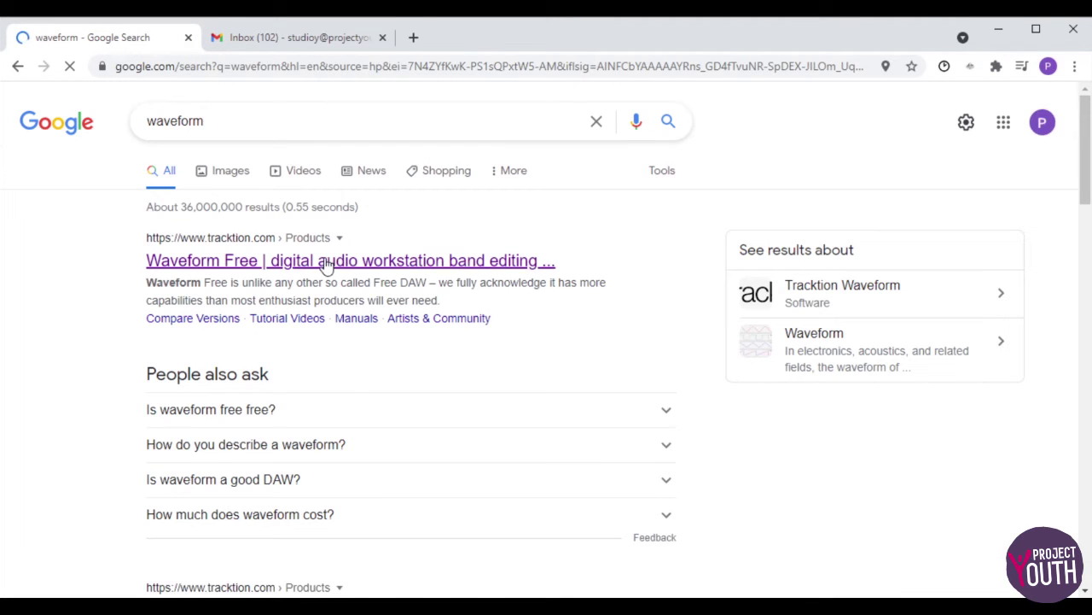
pyautogui.click(327, 265)
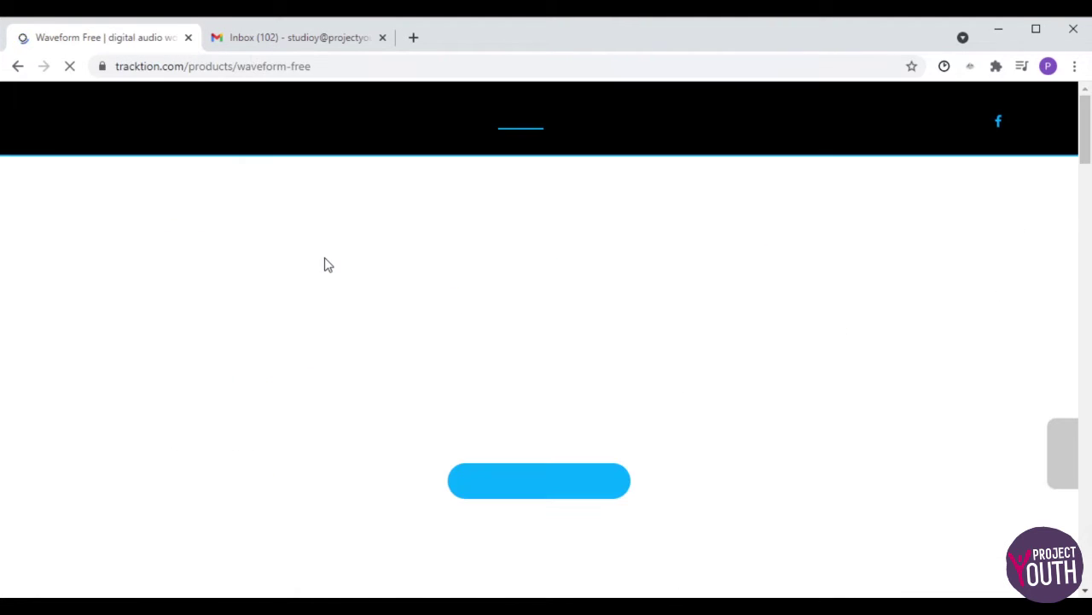
pyautogui.scroll(-5, 690, 307)
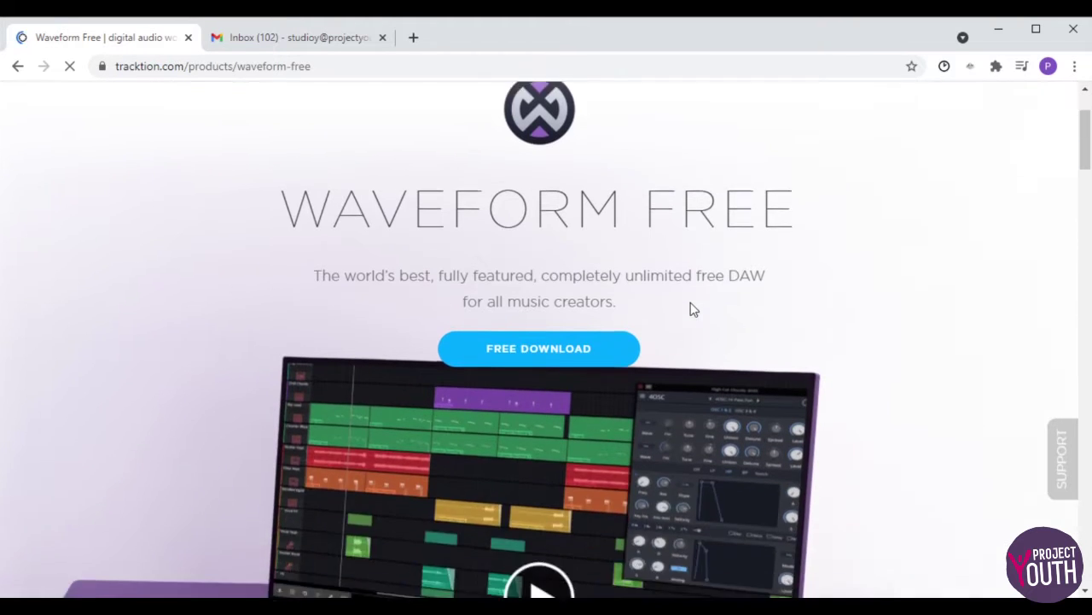
pyautogui.scroll(2, 693, 309)
pyautogui.scroll(1, 692, 309)
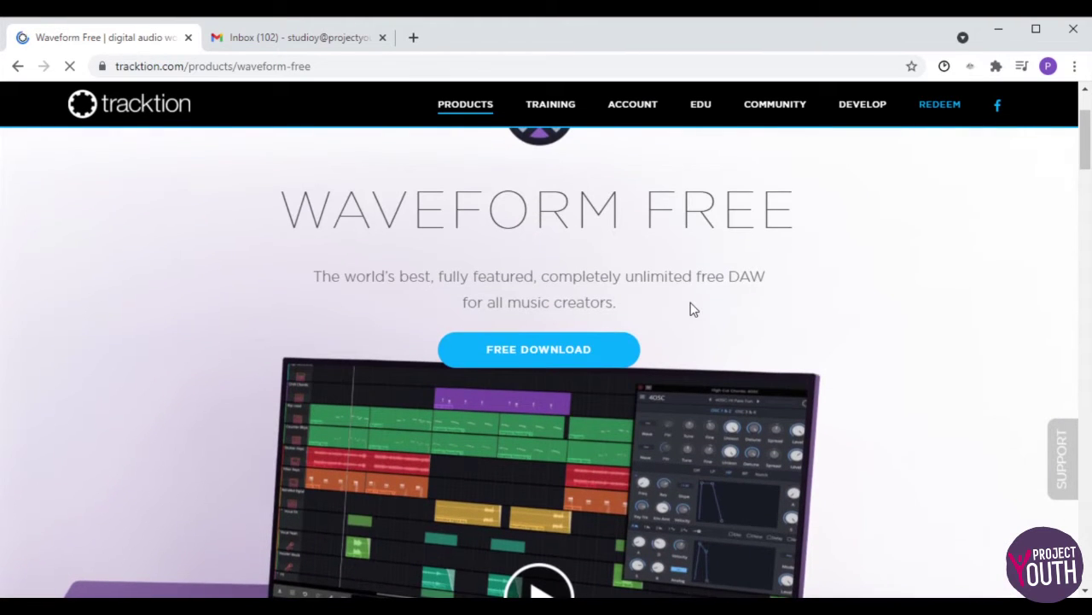
pyautogui.click(542, 352)
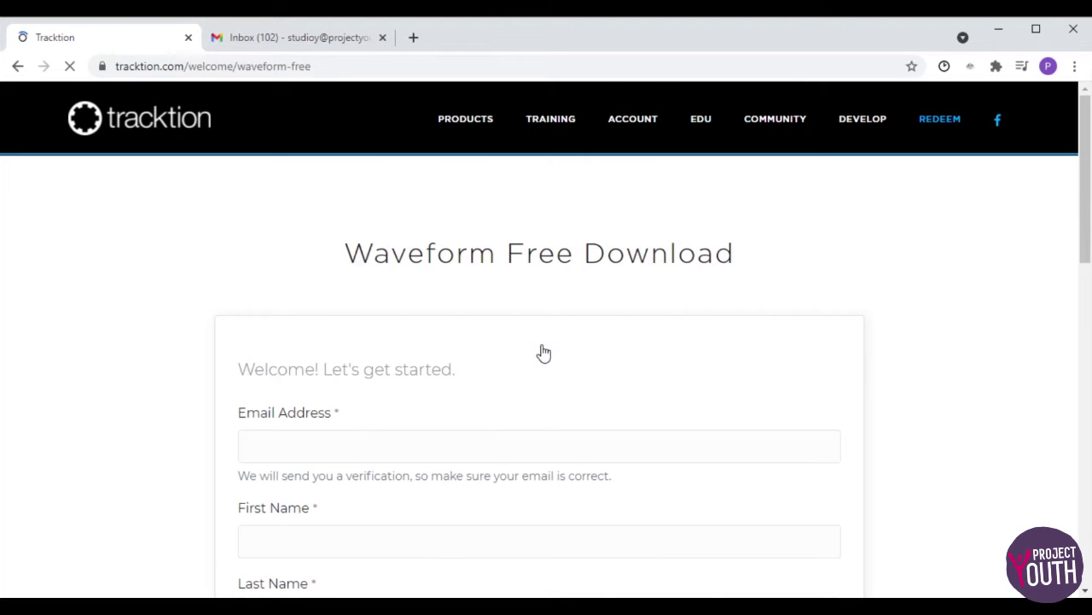
pyautogui.scroll(-1, 545, 418)
pyautogui.scroll(-1, 361, 405)
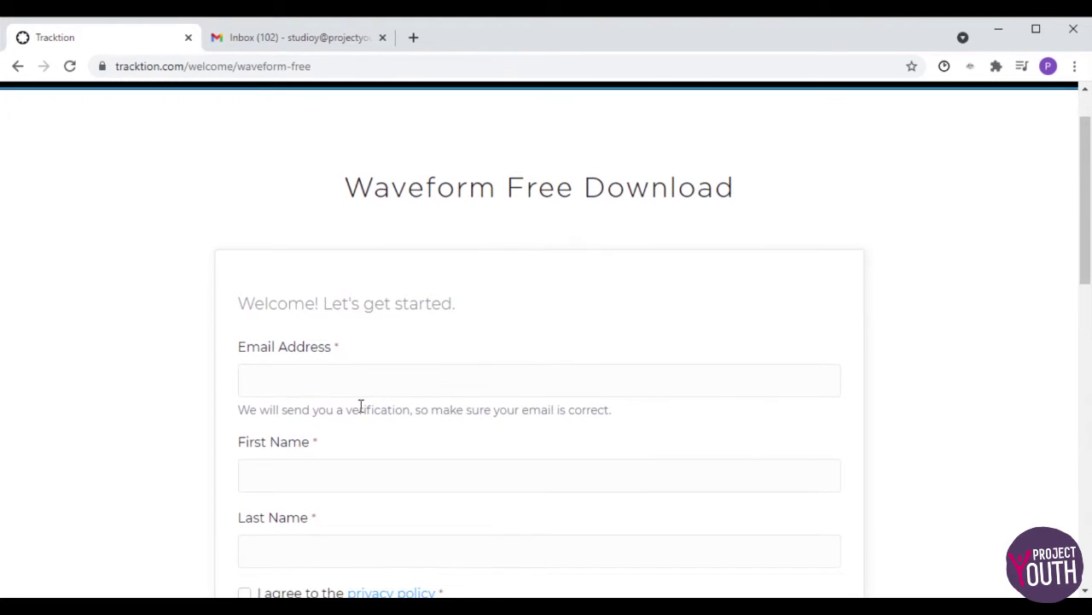
pyautogui.scroll(-1, 361, 406)
# Step: Fill in the account e-mail from the saved suggestion, plus first and last name
pyautogui.click(280, 328)
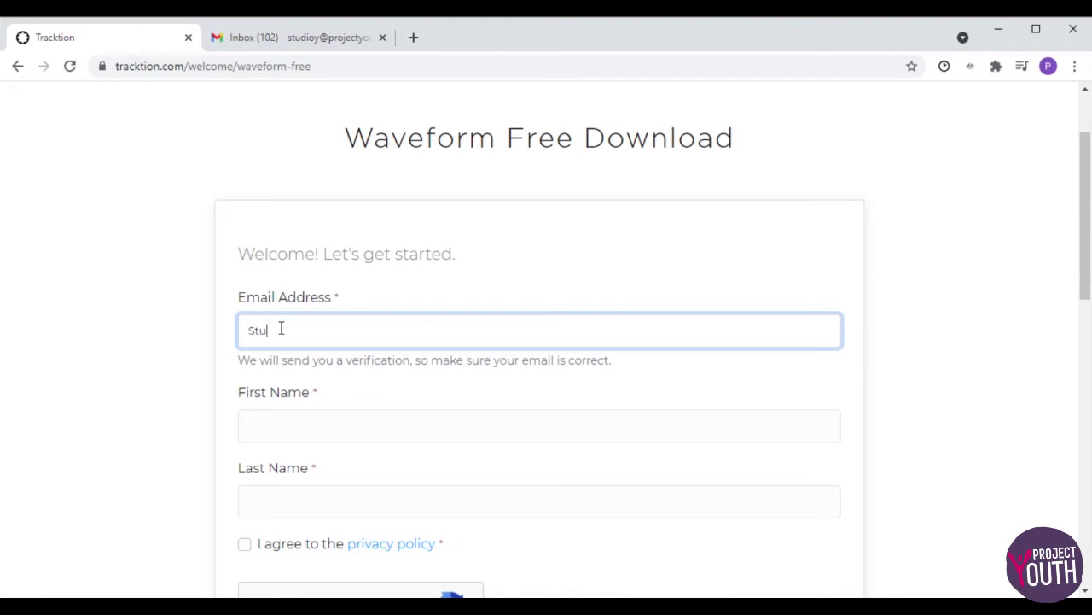
pyautogui.write('Studio')
pyautogui.click(311, 375)
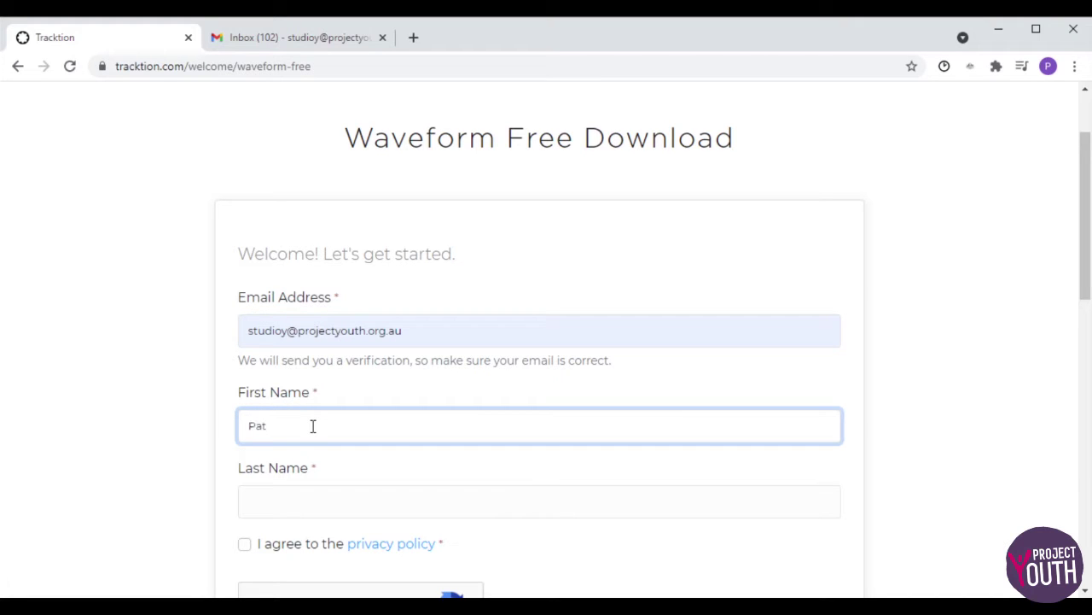
pyautogui.click(458, 475)
pyautogui.click(339, 503)
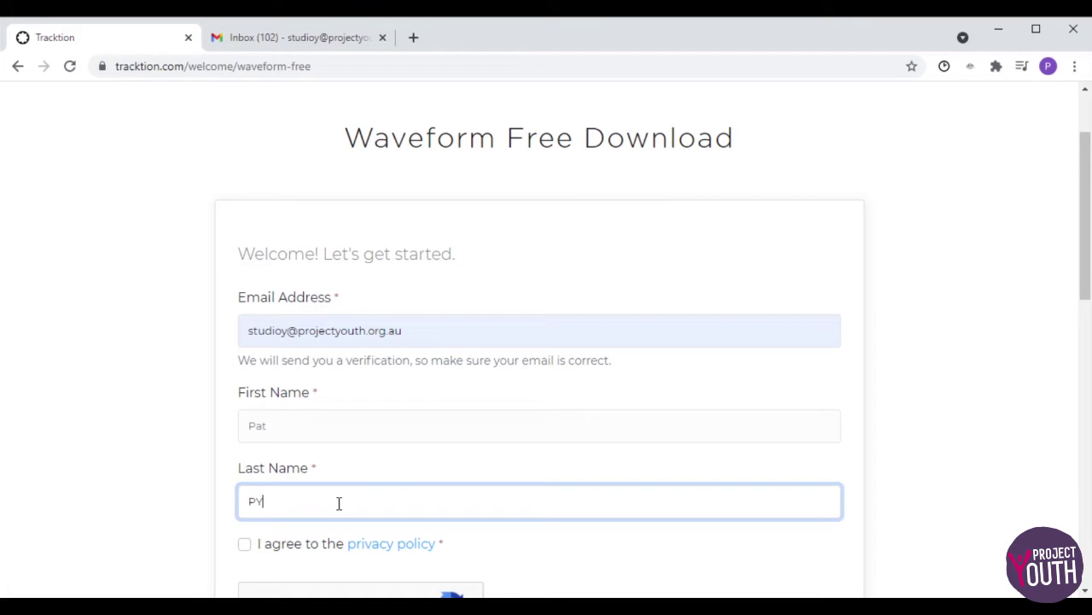
# Step: Agree to the privacy policy, tick the reCAPTCHA box and submit the form
pyautogui.scroll(-1, 469, 436)
pyautogui.click(245, 520)
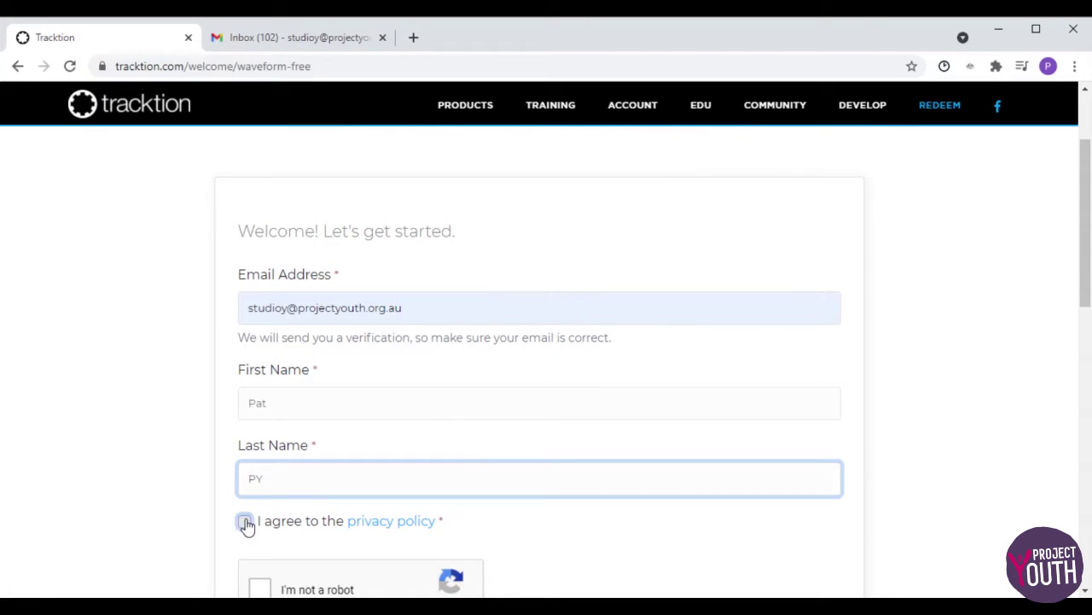
pyautogui.scroll(-1, 493, 464)
pyautogui.press('Tab')
pyautogui.press('space')
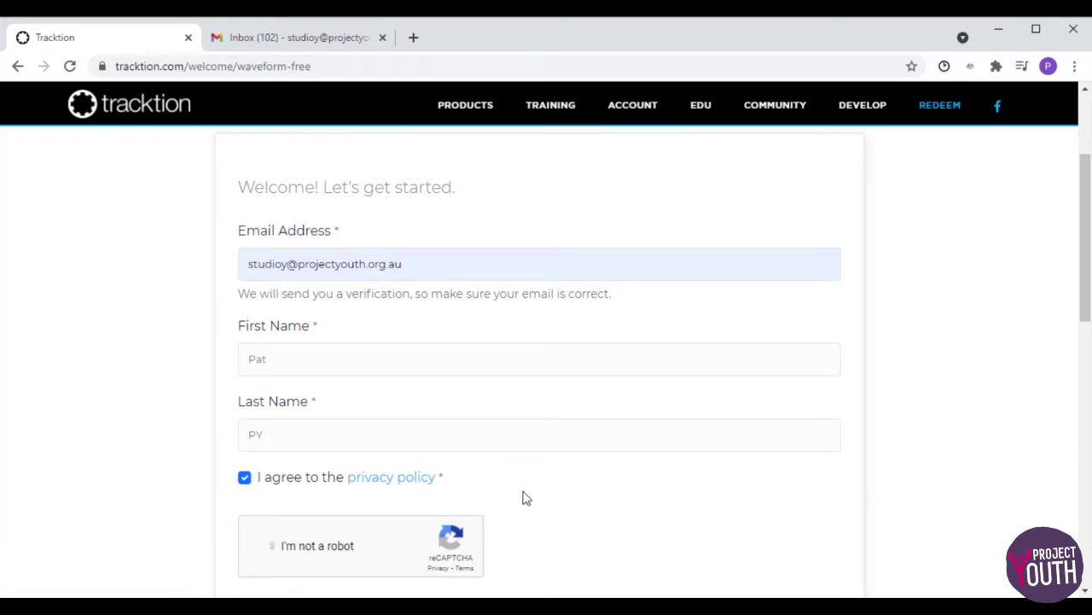
pyautogui.scroll(-2, 551, 498)
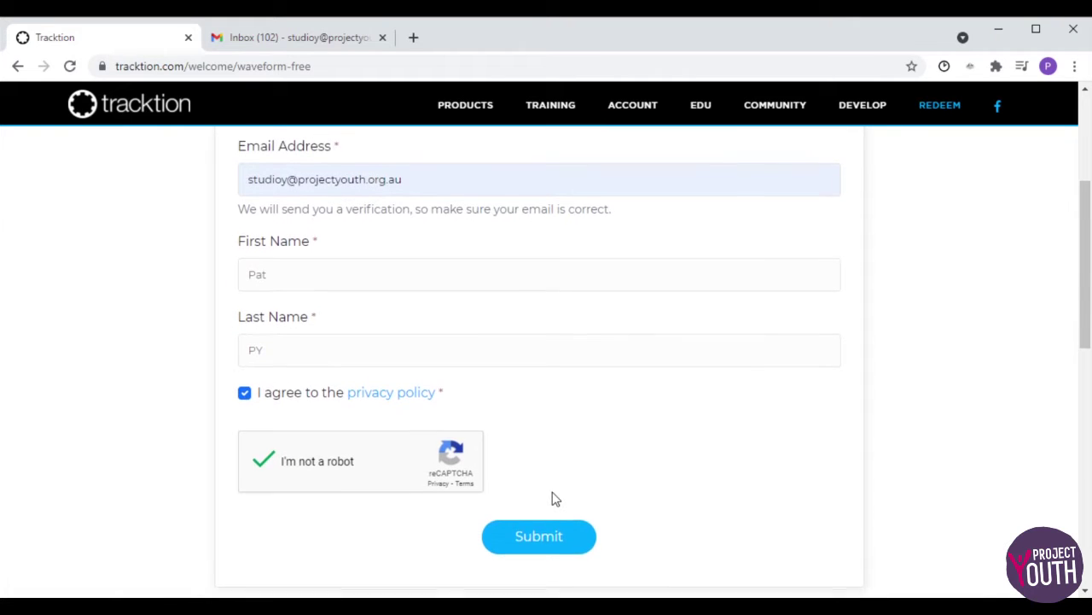
pyautogui.click(527, 534)
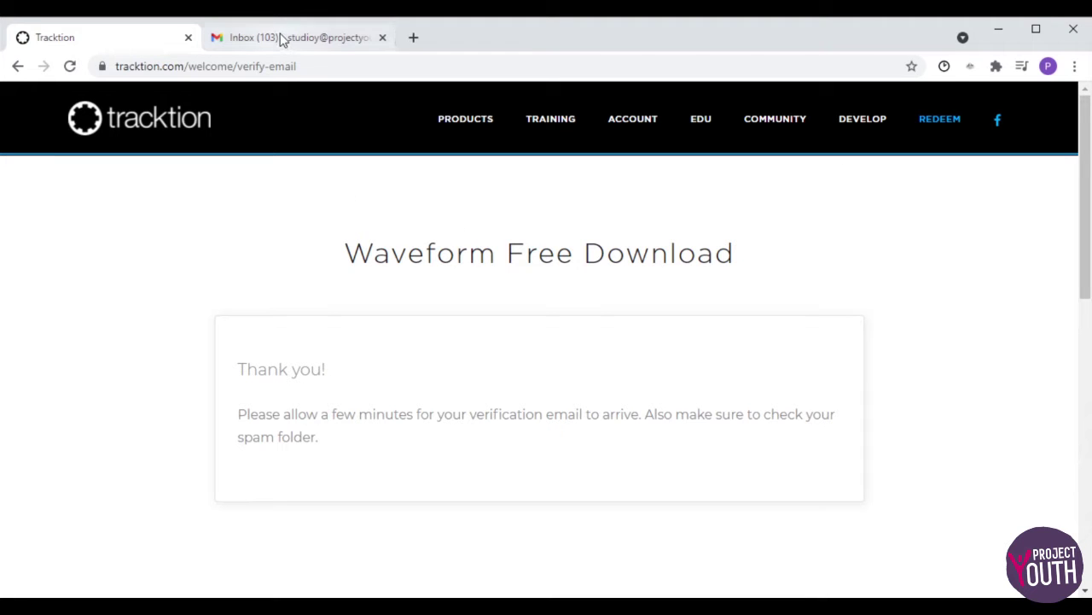
# Step: Open Tracktion's 'Verify your email address' message in Gmail and follow its VERIFY EMAIL link
pyautogui.scroll(-1, 473, 327)
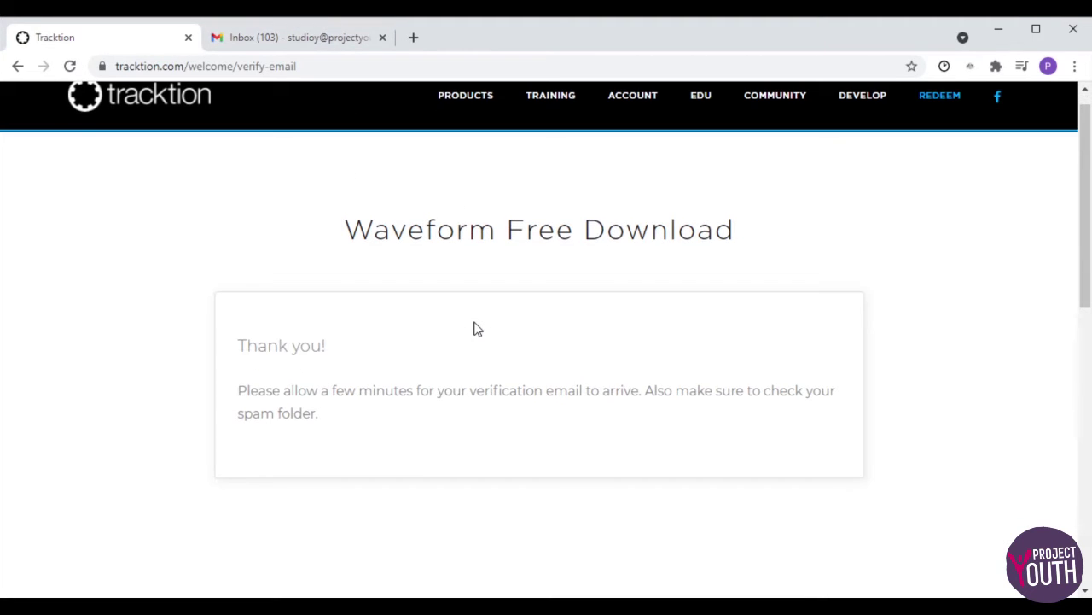
pyautogui.scroll(1, 473, 327)
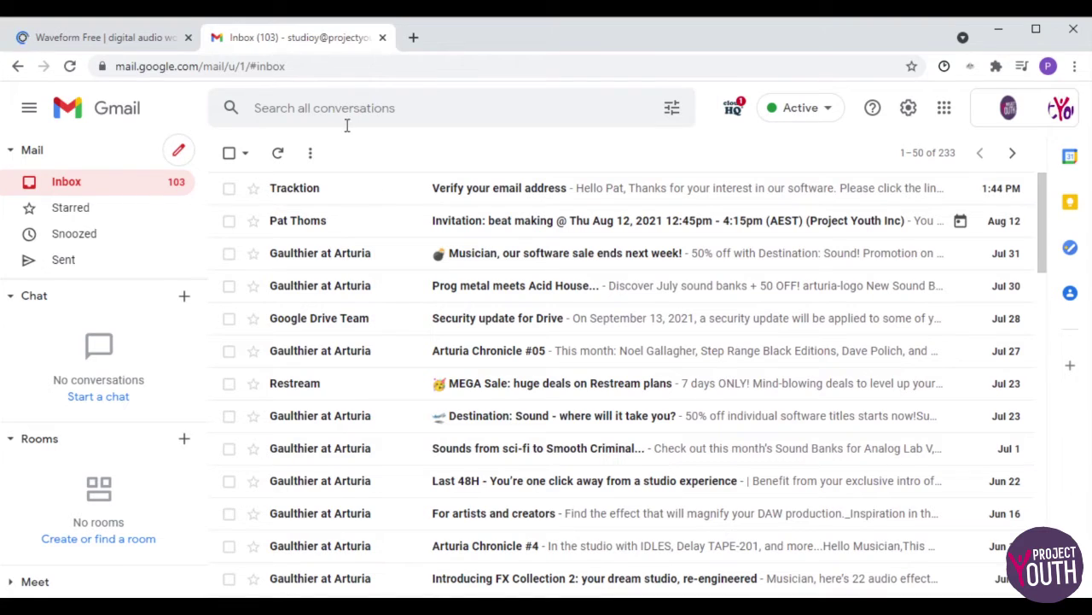
pyautogui.click(365, 190)
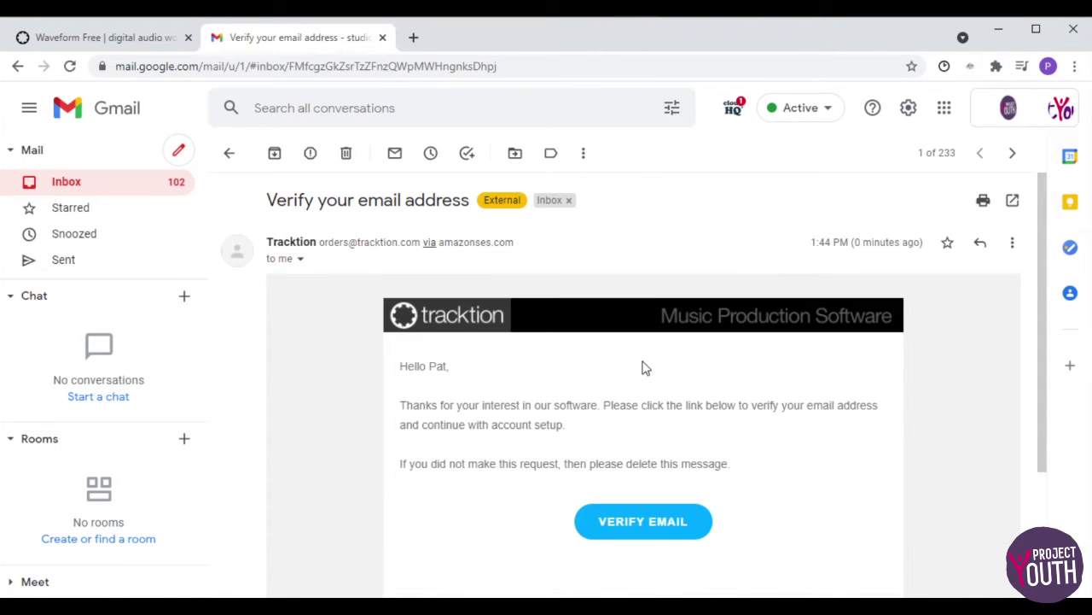
pyautogui.scroll(-2, 644, 367)
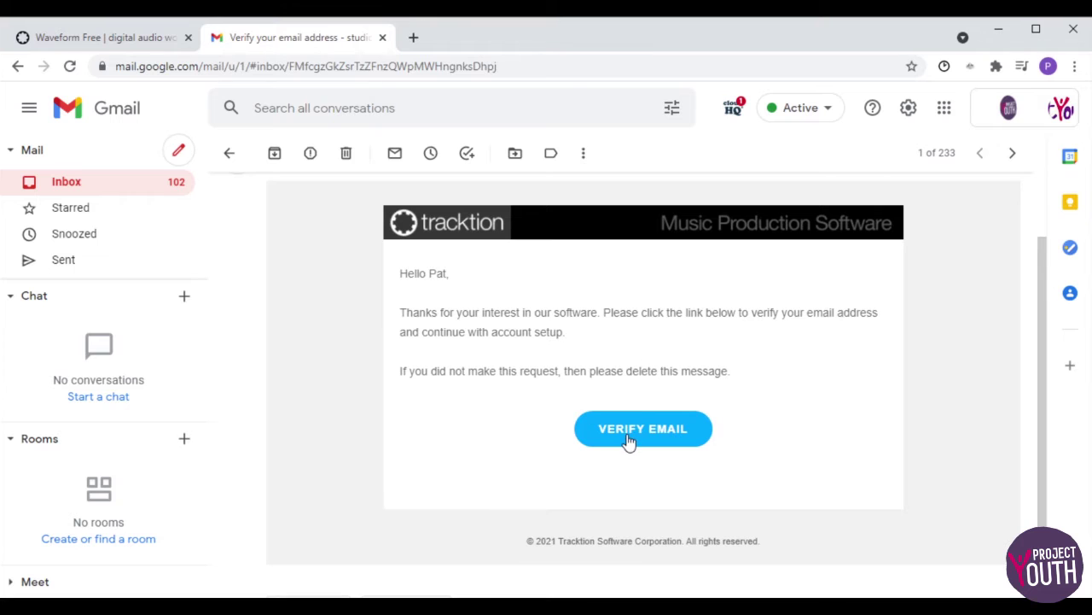
pyautogui.click(629, 441)
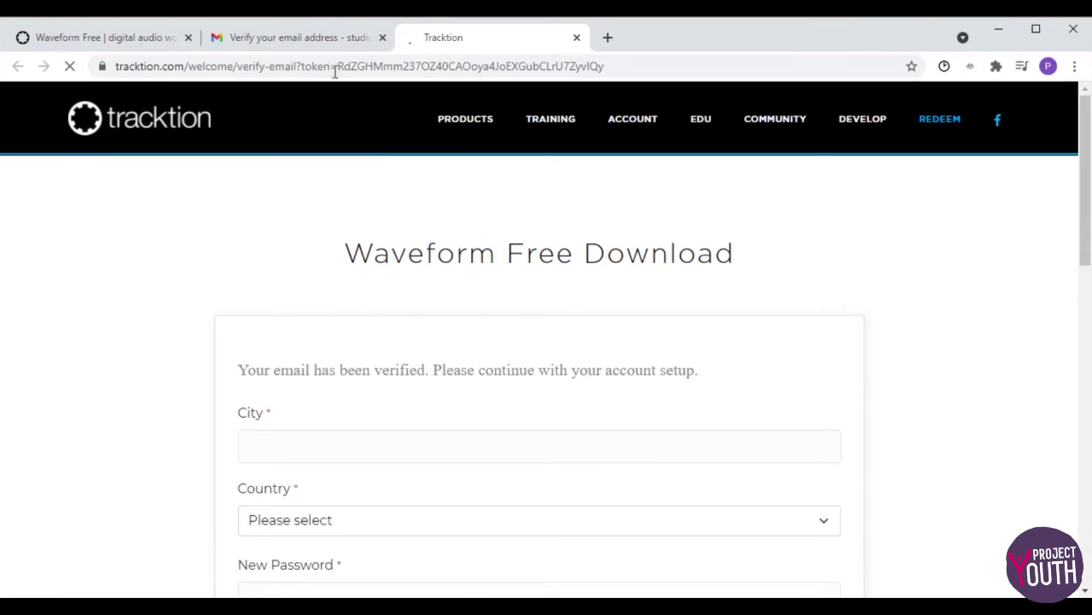
# Step: Enter the saved city, choose Australia as country, set a new password and submit
pyautogui.scroll(-2, 371, 237)
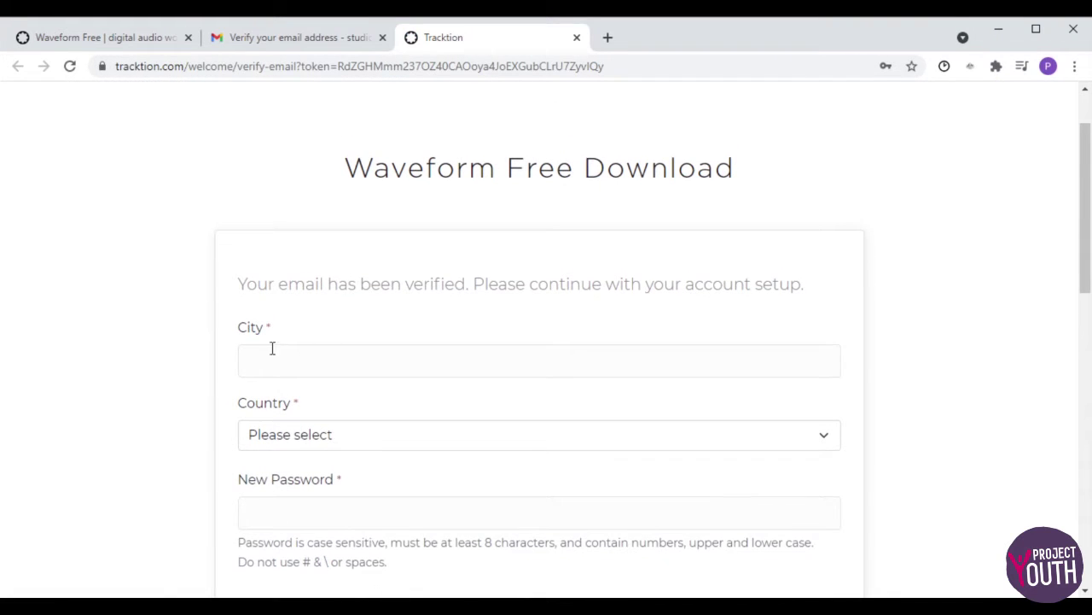
pyautogui.click(267, 361)
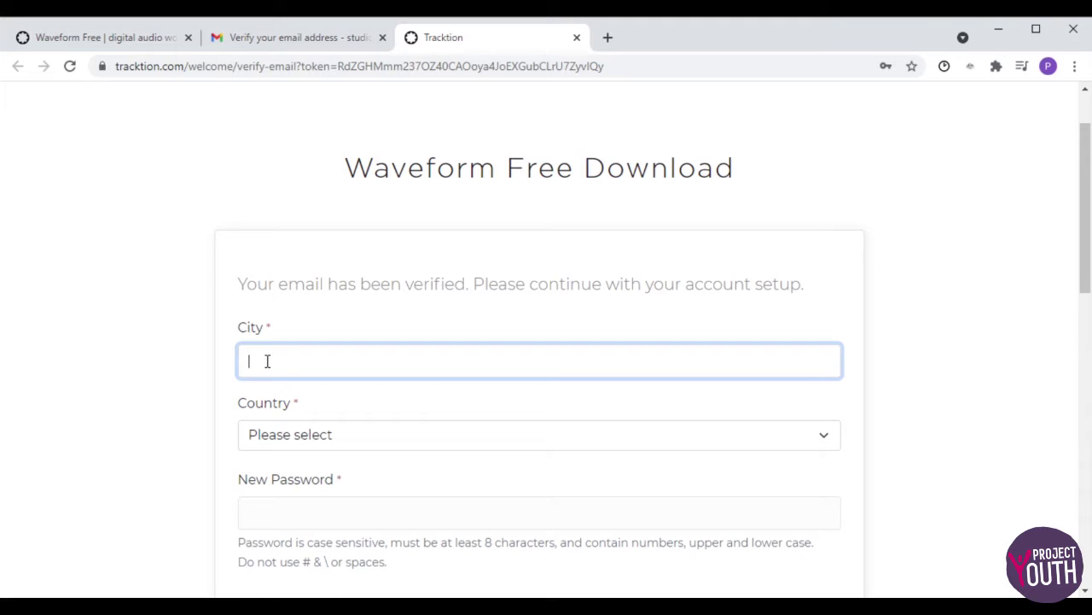
pyautogui.click(268, 401)
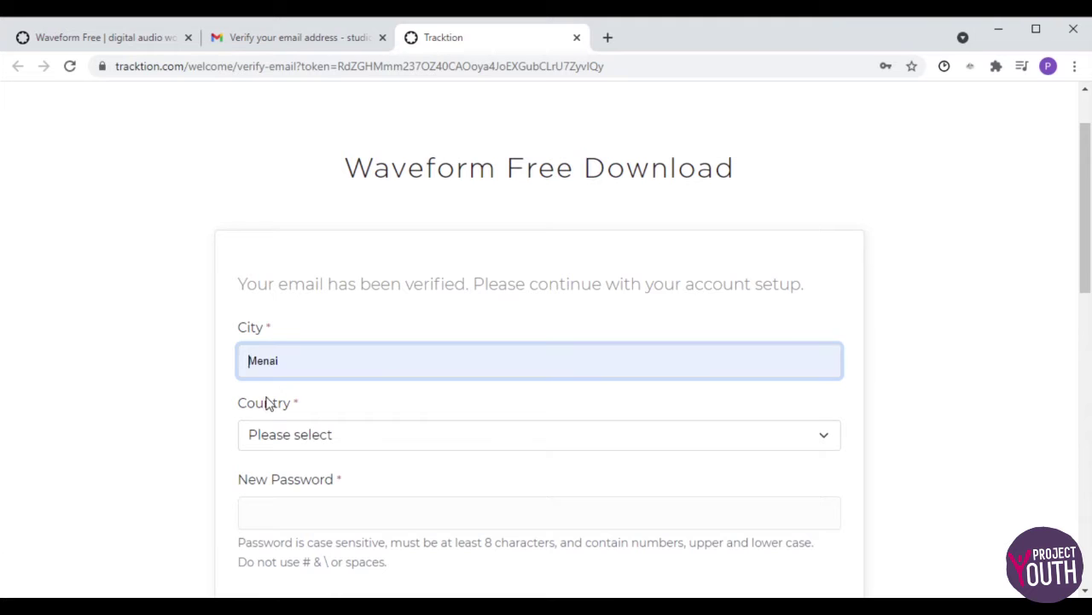
pyautogui.click(314, 438)
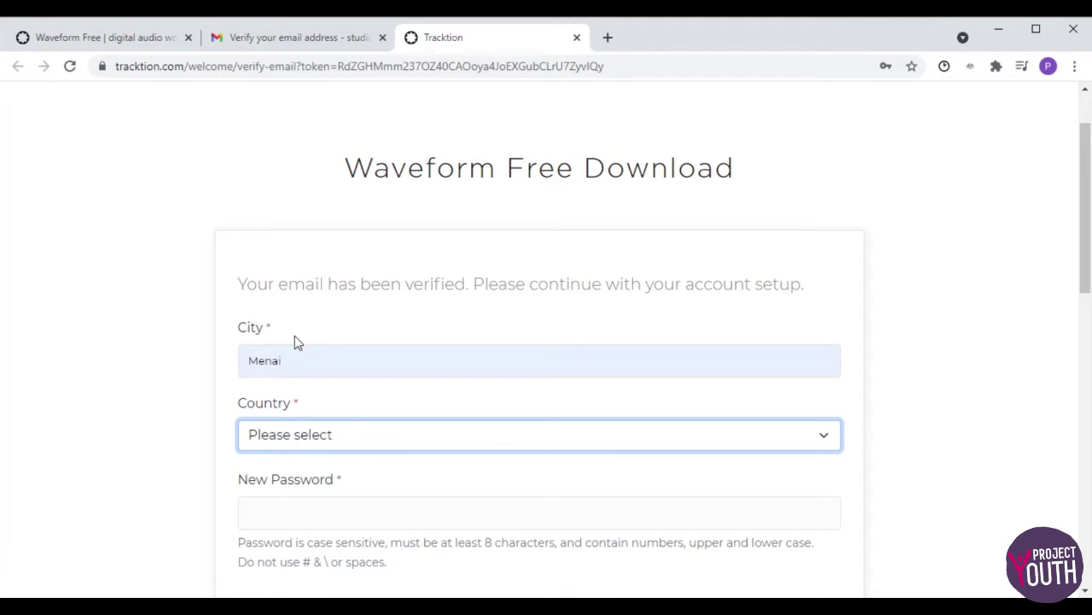
pyautogui.write('aus')
pyautogui.scroll(-1, 305, 508)
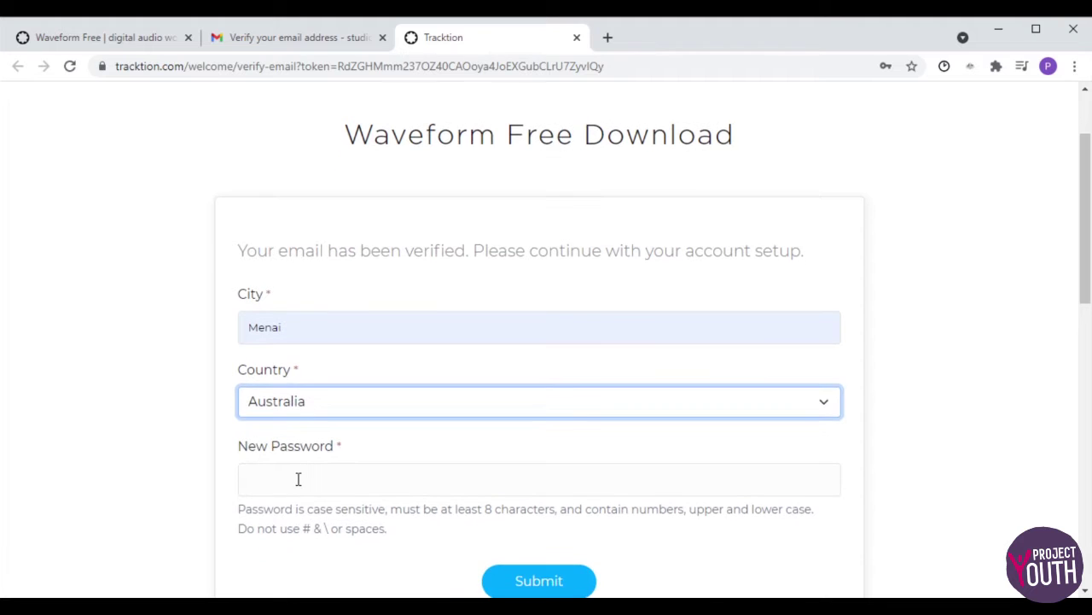
pyautogui.click(295, 479)
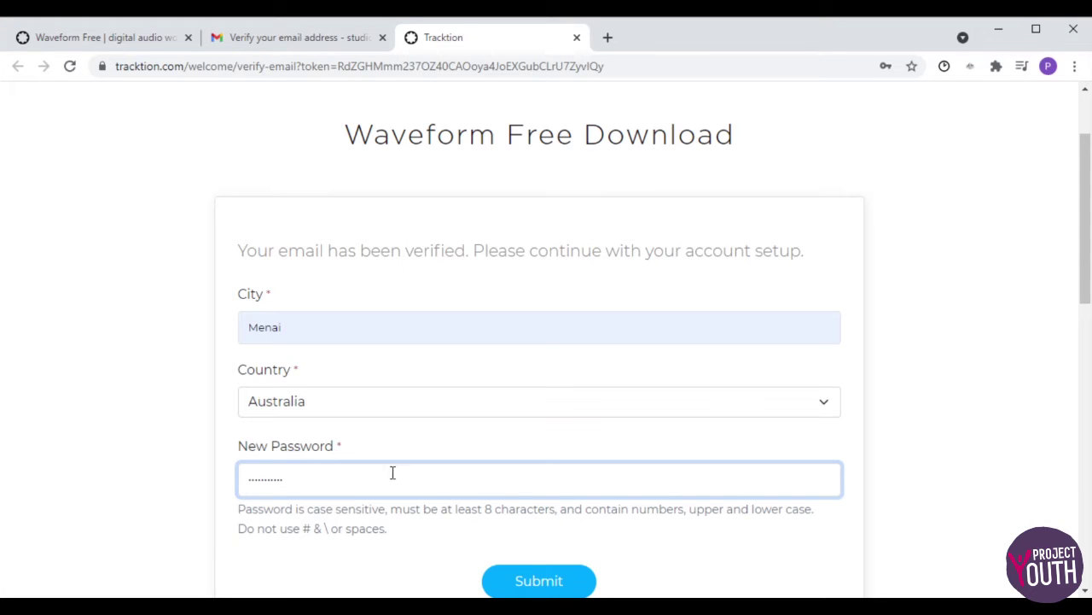
pyautogui.click(539, 580)
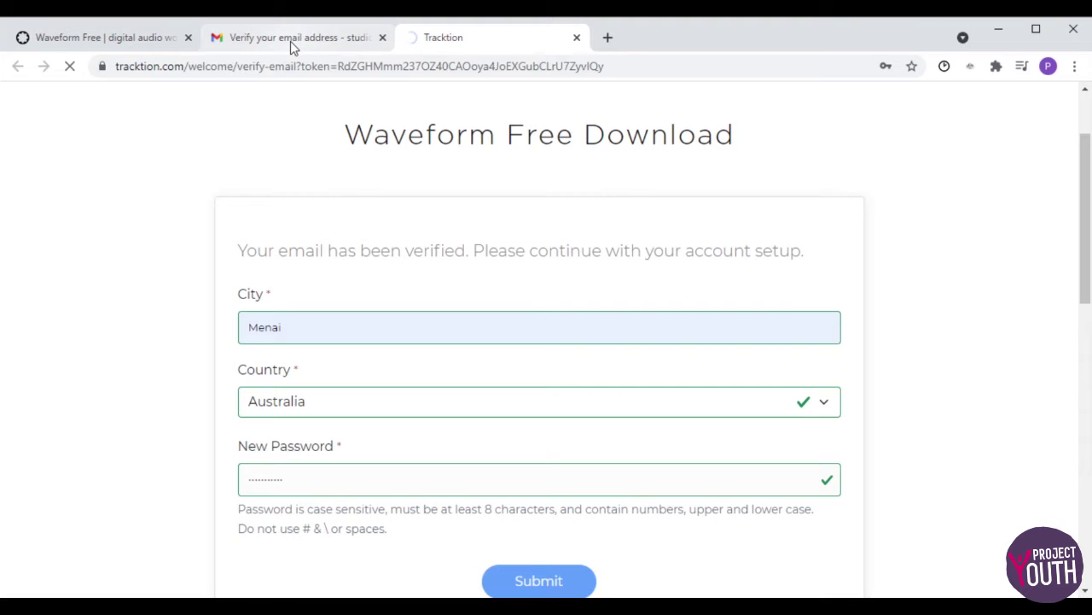
# Step: From the Free DAW Thanks tab, follow MY DOWNLOADS to the Tracktion Customer Login page
pyautogui.click(136, 42)
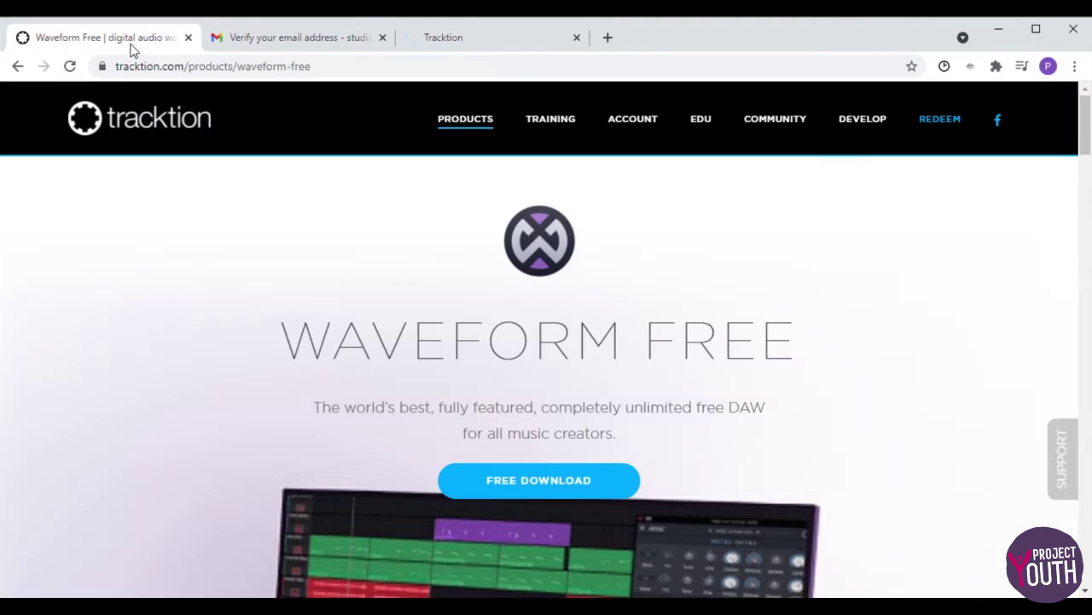
pyautogui.click(443, 41)
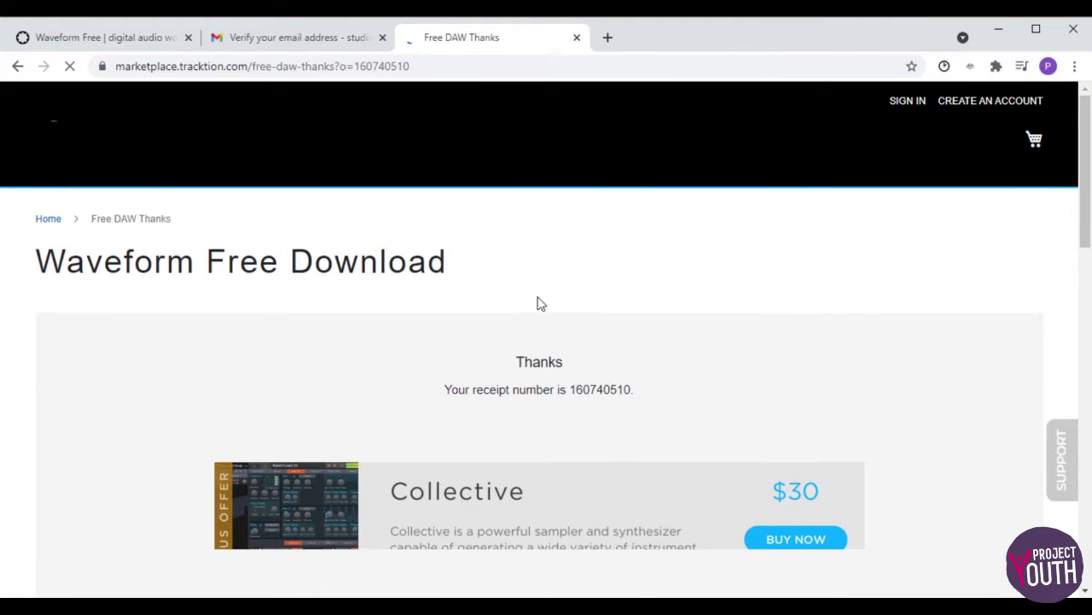
pyautogui.scroll(-2, 538, 302)
pyautogui.scroll(-2, 538, 302)
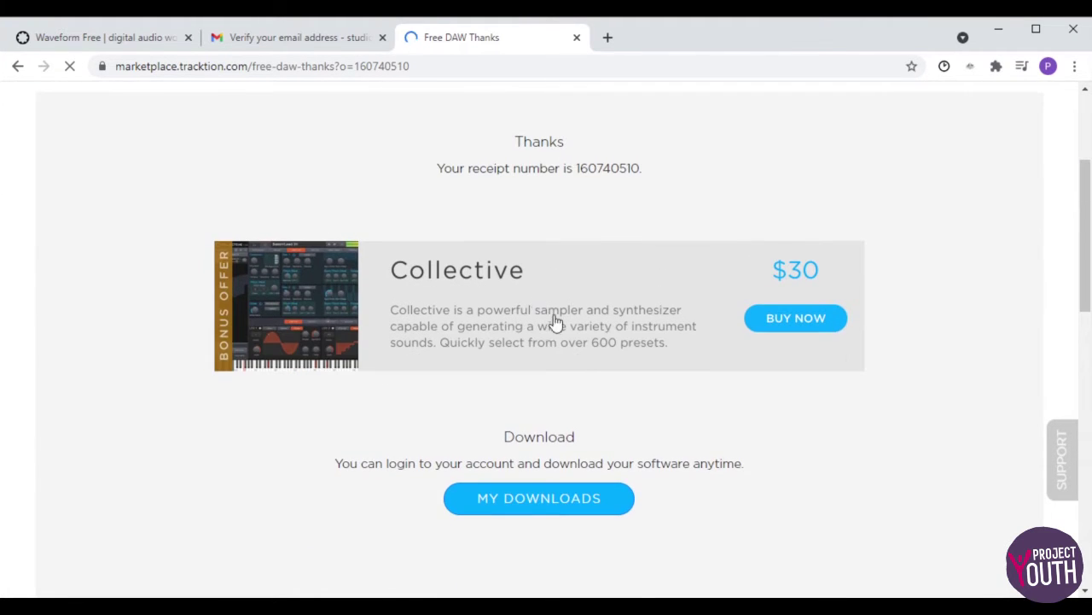
pyautogui.click(535, 508)
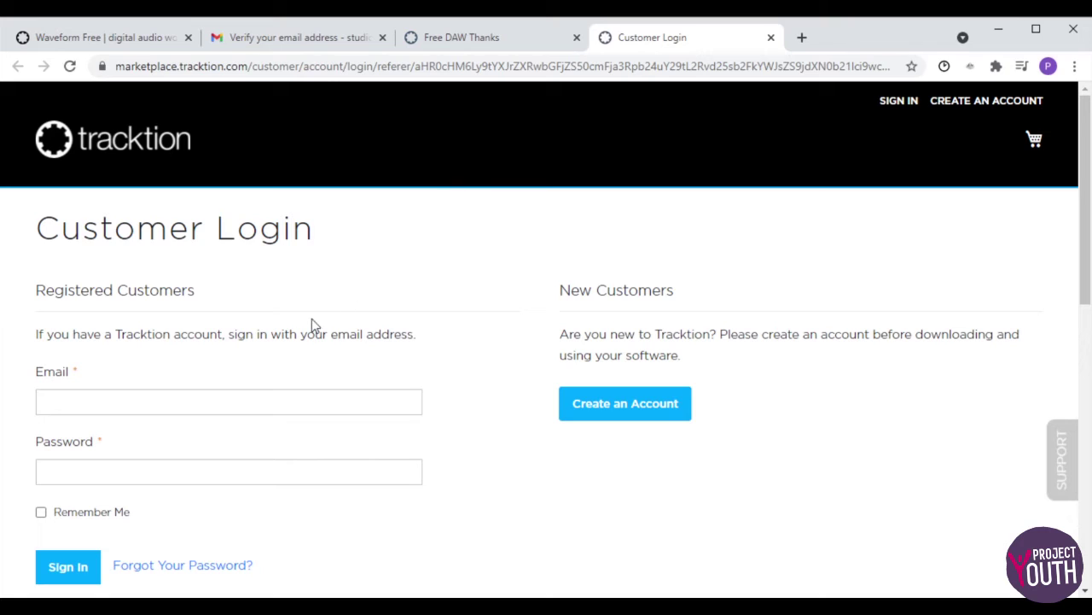
# Step: Sign in with the account e-mail and password, with Remember Me ticked
pyautogui.click(115, 397)
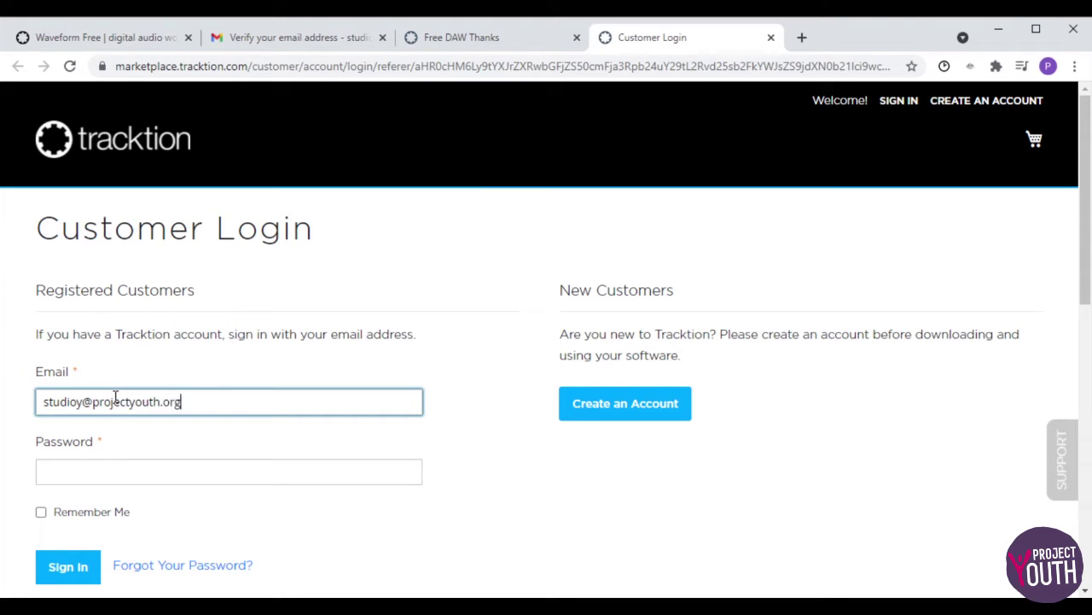
pyautogui.click(61, 470)
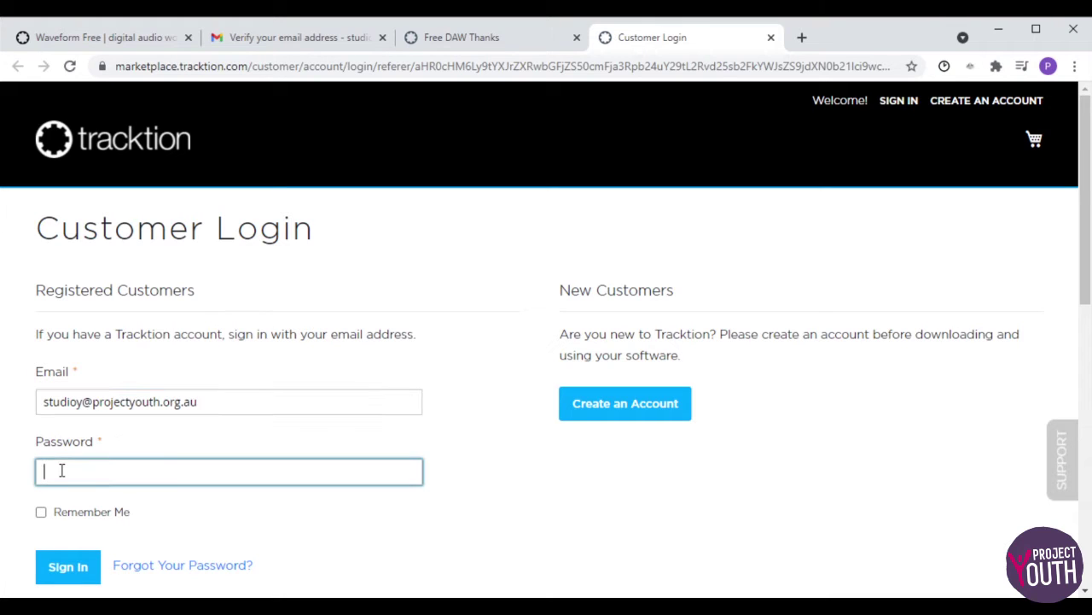
pyautogui.write('••')
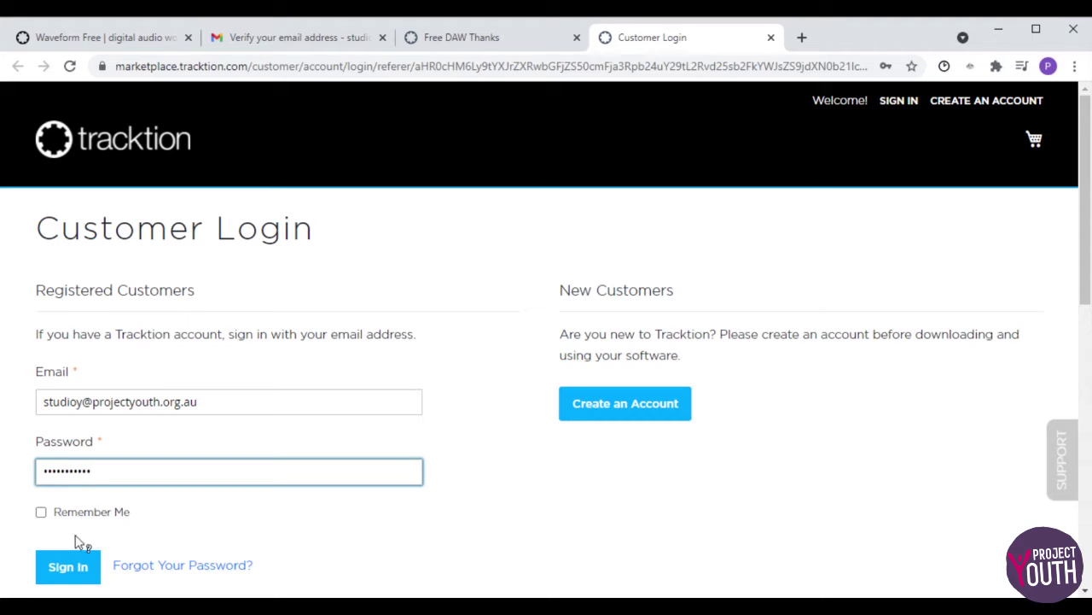
pyautogui.click(41, 512)
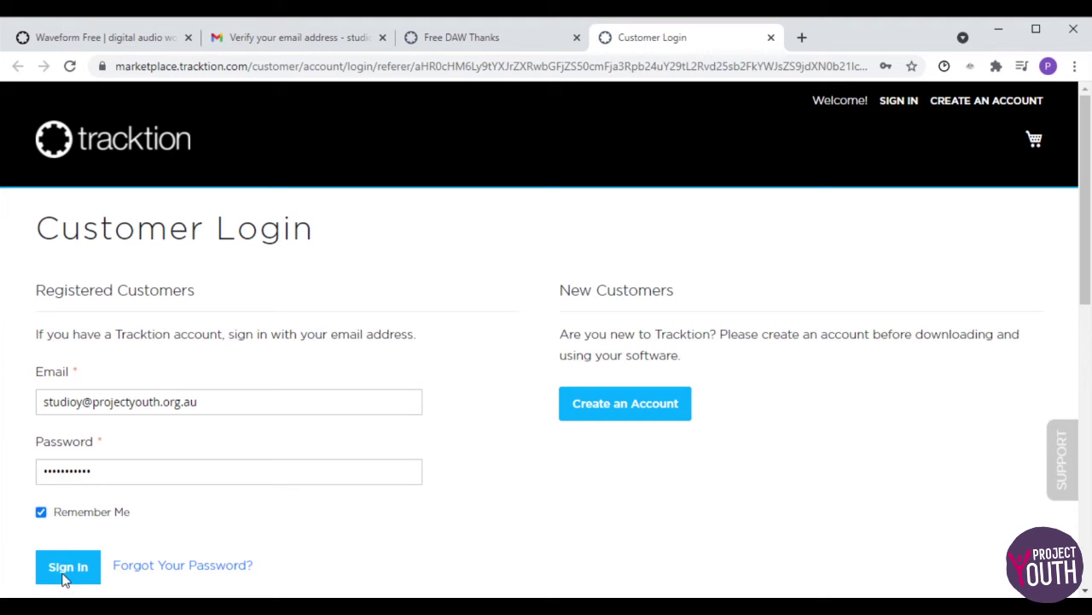
pyautogui.click(65, 568)
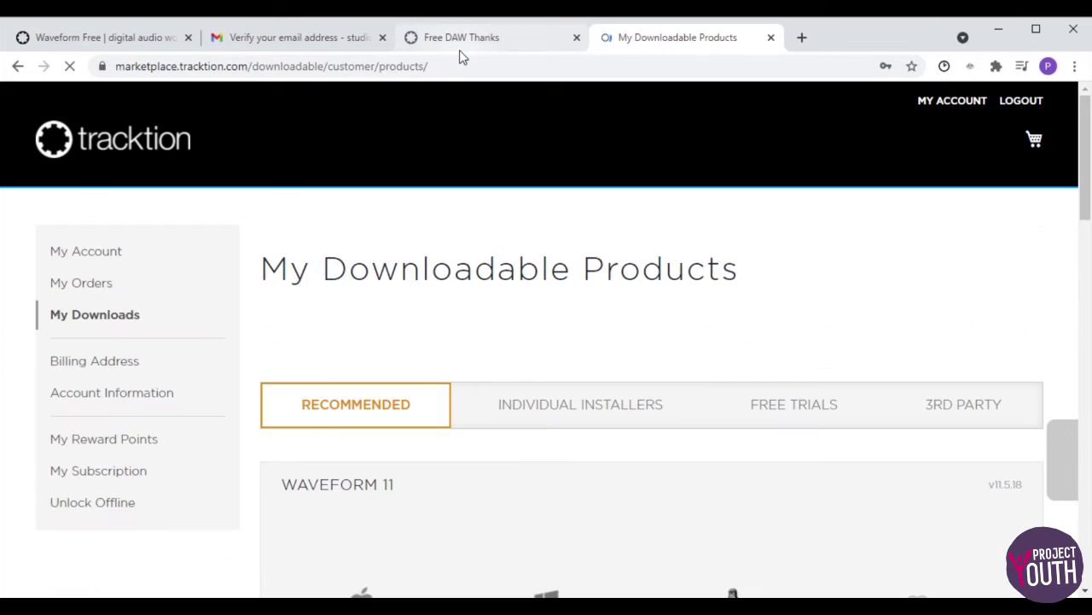
# Step: Download the Waveform 11 Windows App Installer, waveform_64bit_v11.5.18.exe
pyautogui.scroll(-1, 608, 271)
pyautogui.scroll(-1, 608, 272)
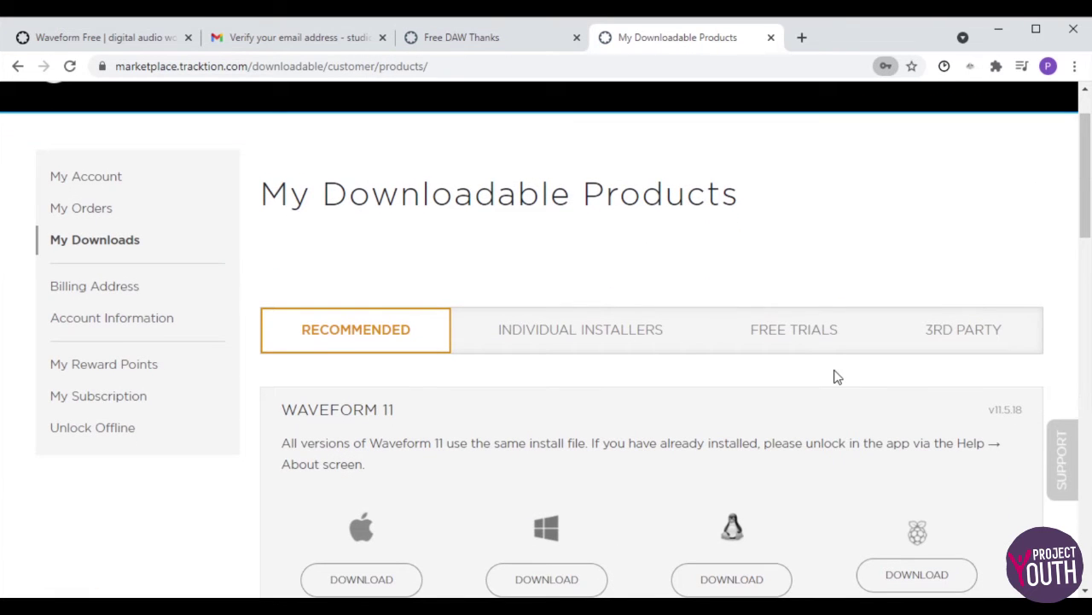
pyautogui.scroll(-3, 723, 373)
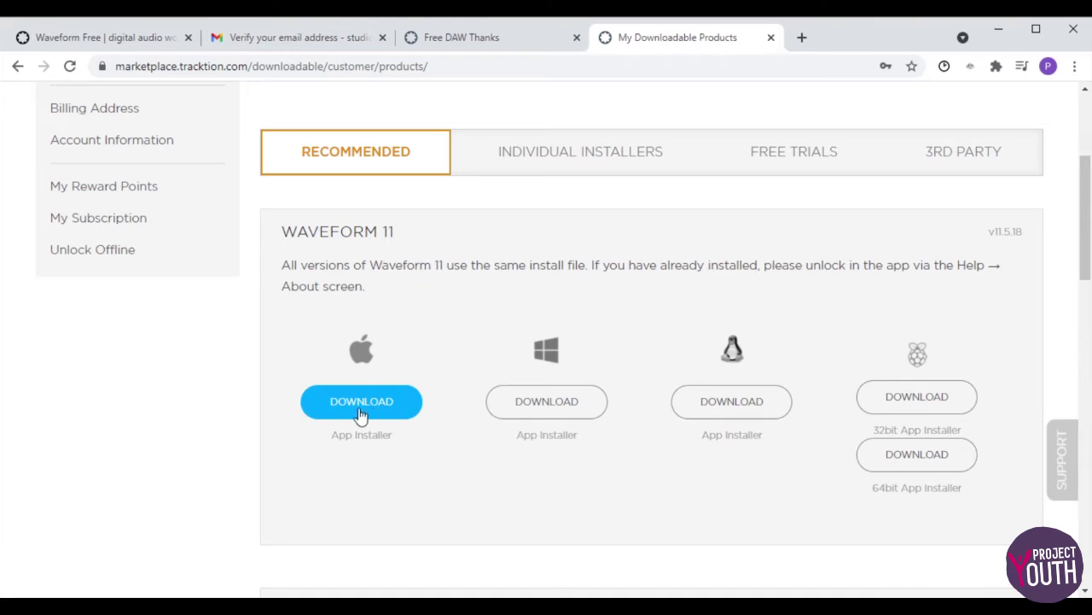
pyautogui.click(543, 411)
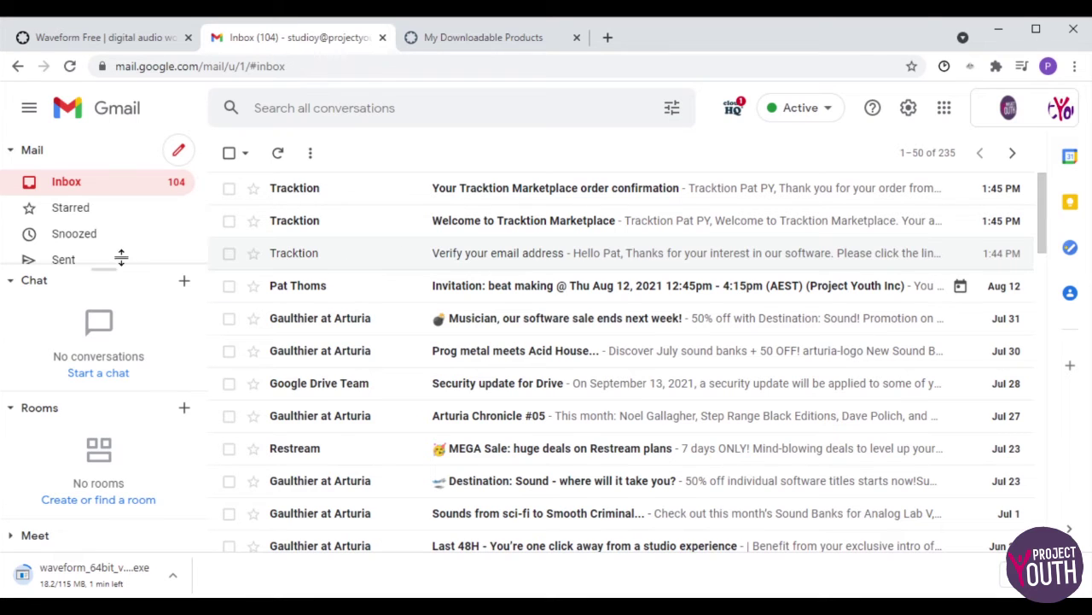
pyautogui.scroll(-2, 99, 248)
pyautogui.scroll(-3, 99, 253)
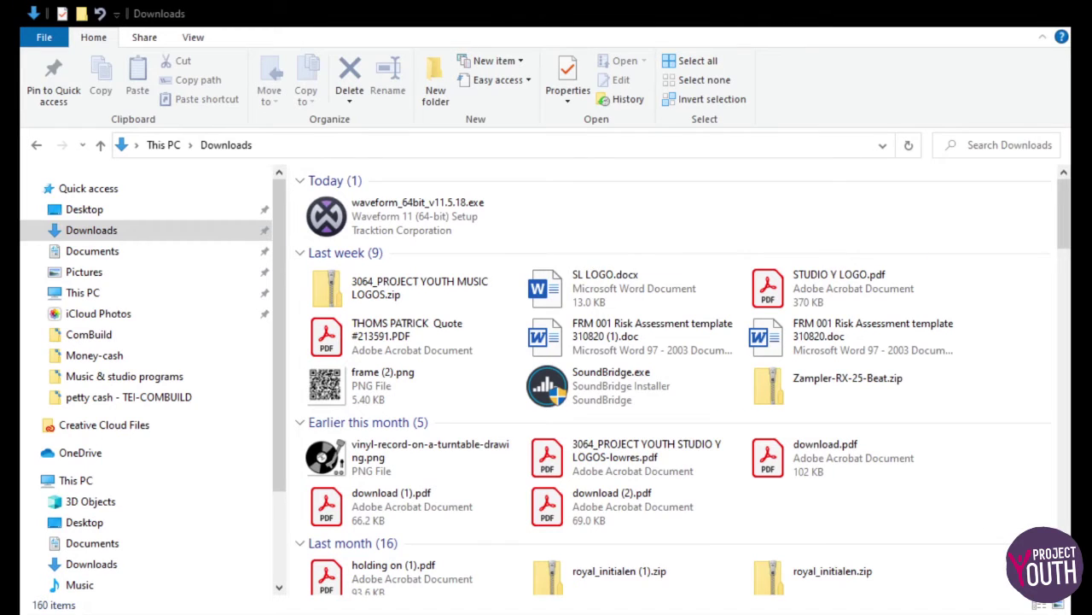
# Step: Find waveform_64bit_v11.5.18.exe in the Downloads folder and run it
pyautogui.click(86, 213)
pyautogui.click(91, 273)
pyautogui.click(90, 232)
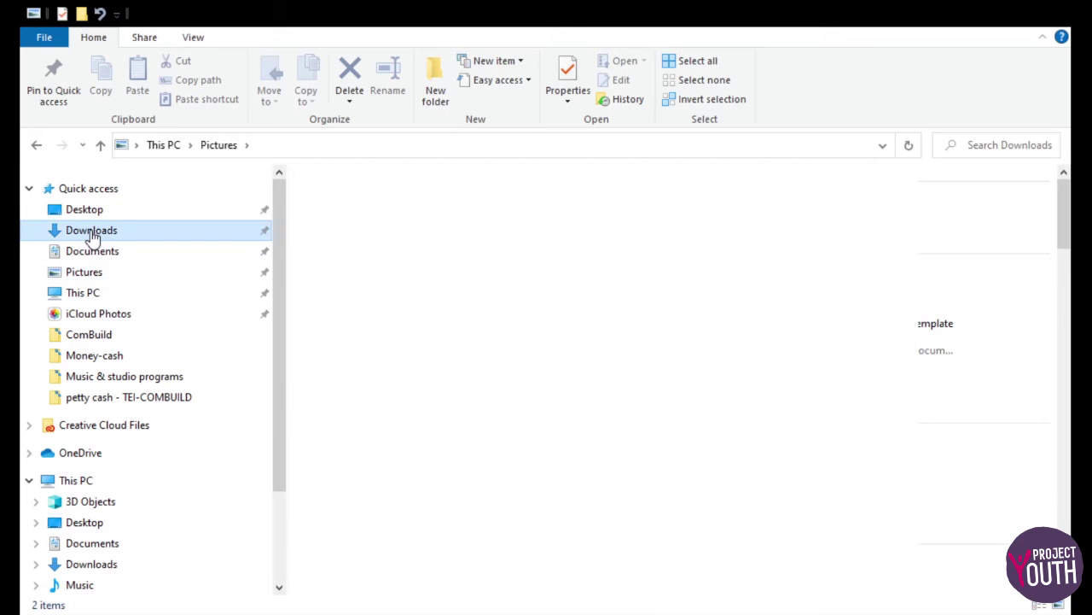
pyautogui.click(90, 272)
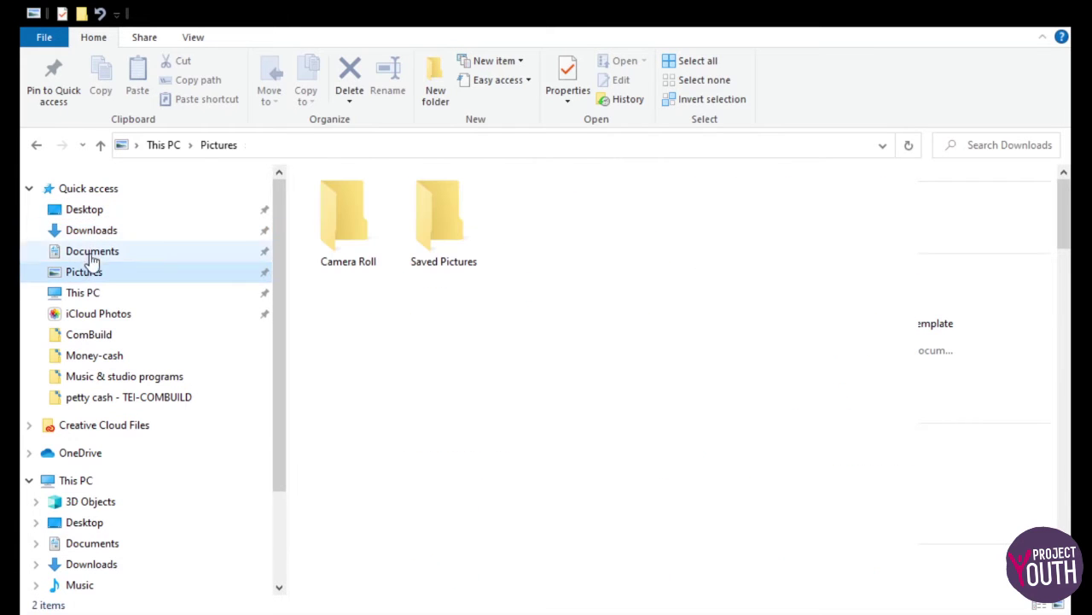
pyautogui.click(91, 211)
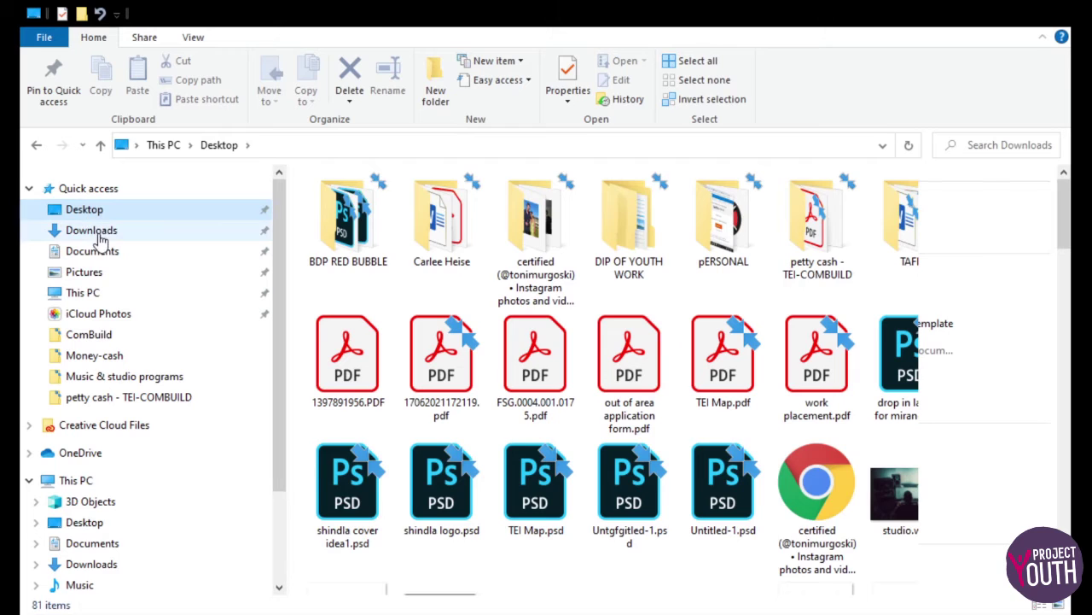
pyautogui.click(95, 236)
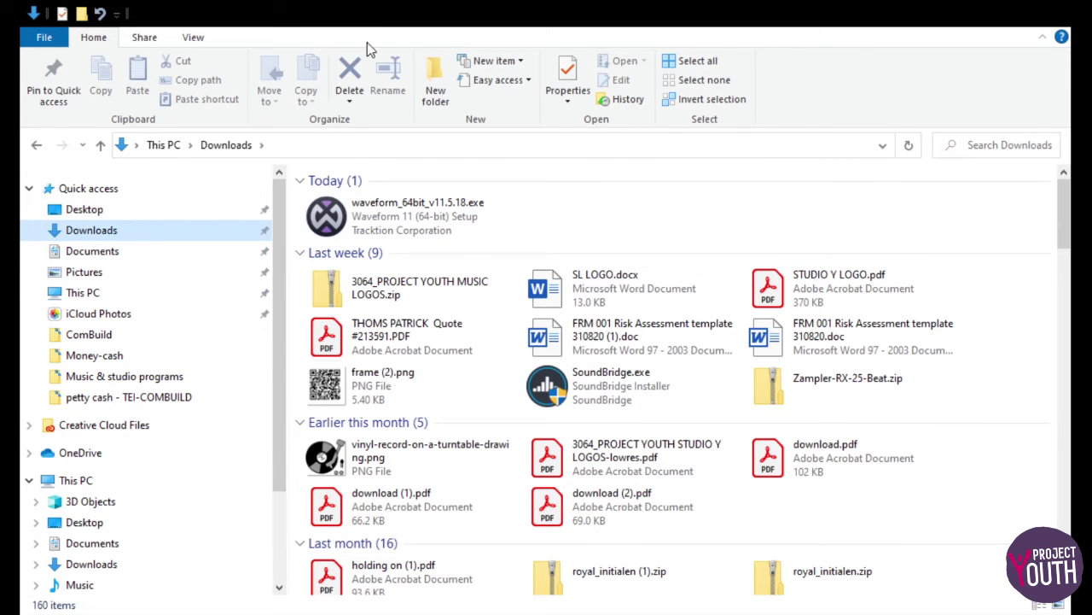
pyautogui.doubleClick(381, 207)
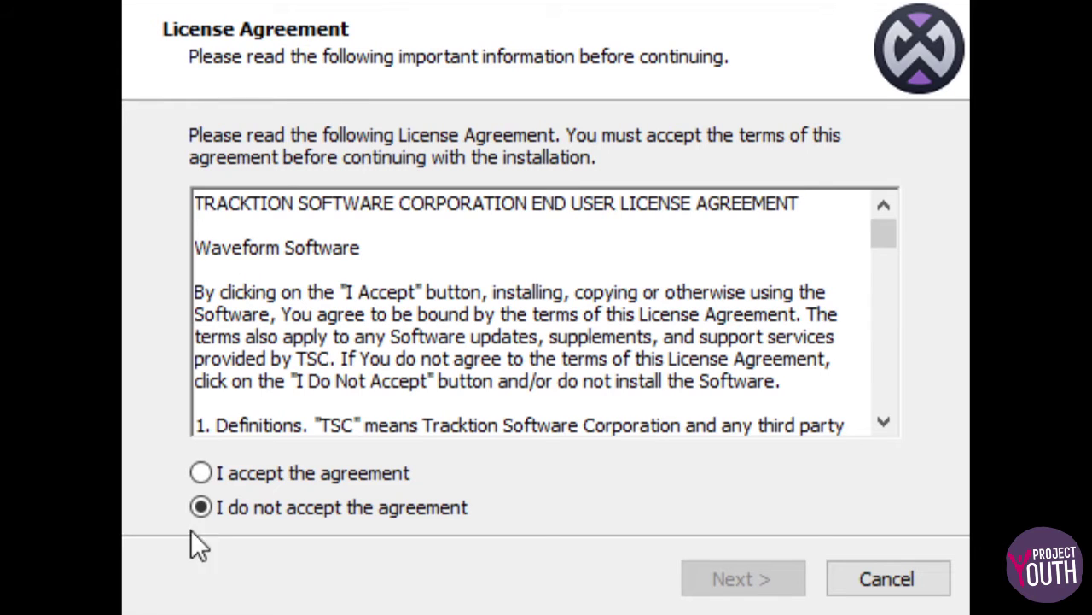
# Step: Accept the licence agreement and keep the default install and Start Menu folders
pyautogui.click(200, 472)
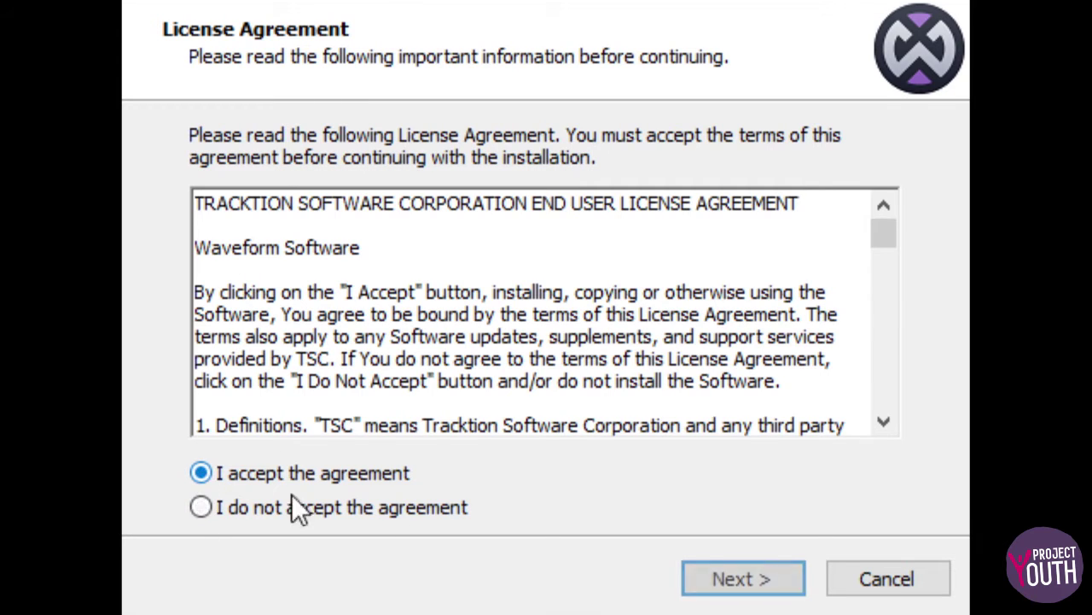
pyautogui.click(722, 581)
pyautogui.click(722, 585)
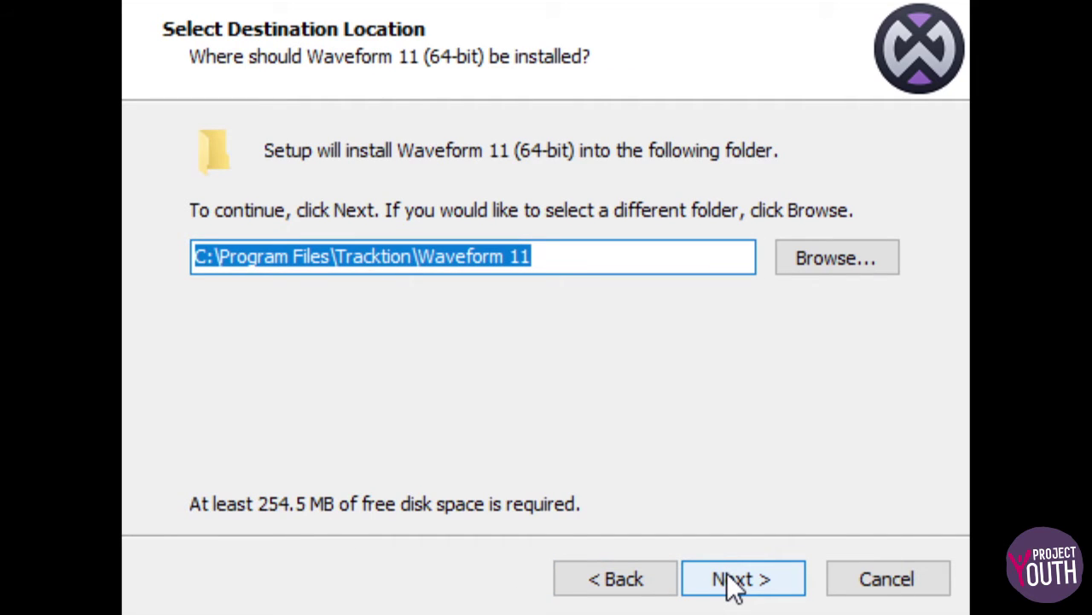
pyautogui.click(732, 583)
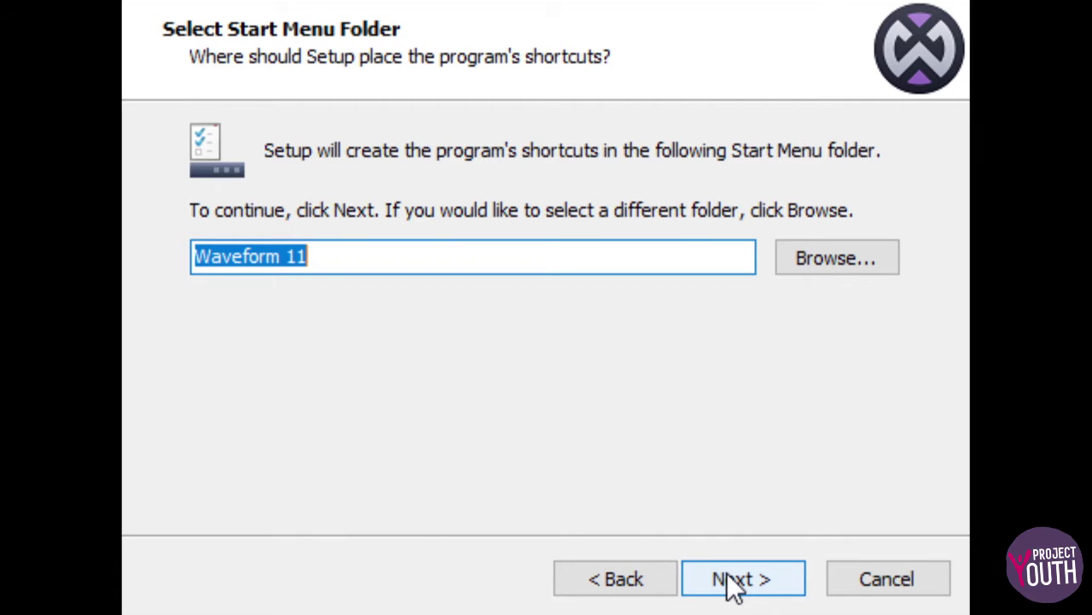
pyautogui.click(732, 585)
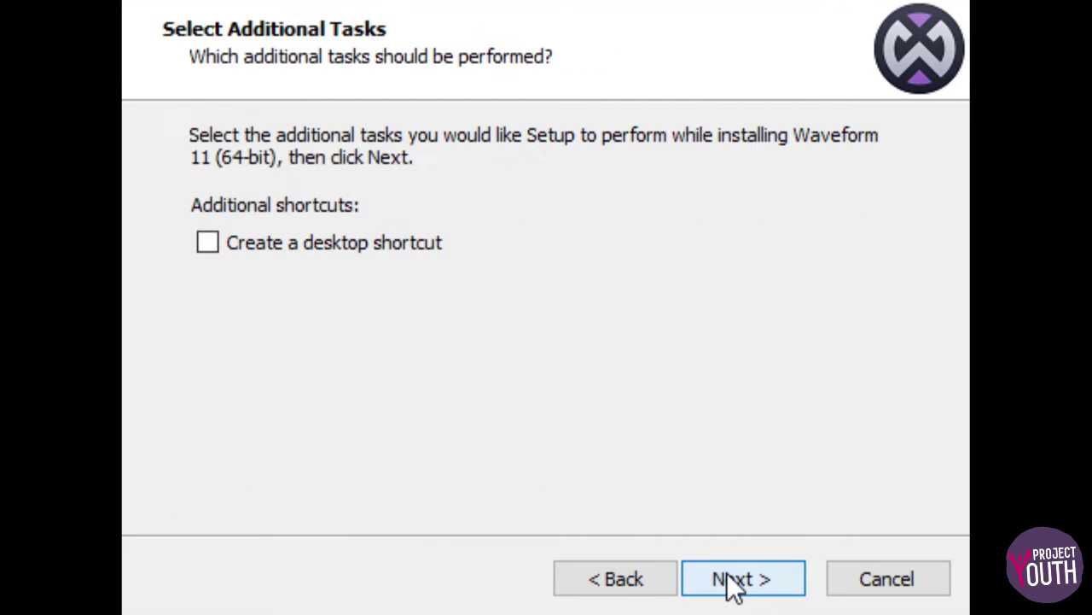
# Step: Enable the desktop shortcut and start installing Waveform 11
pyautogui.click(600, 581)
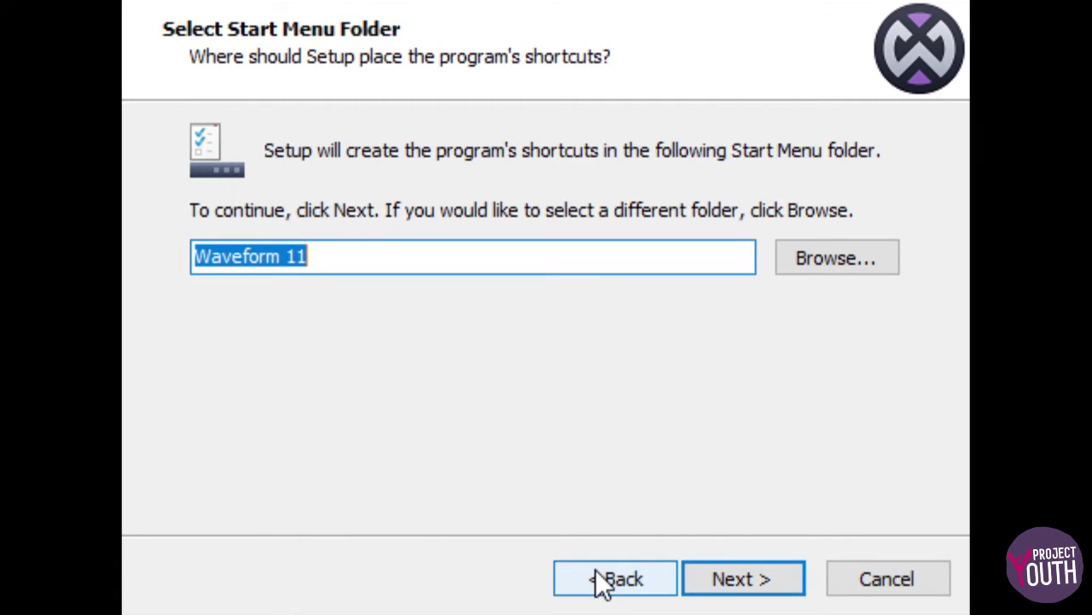
pyautogui.click(772, 582)
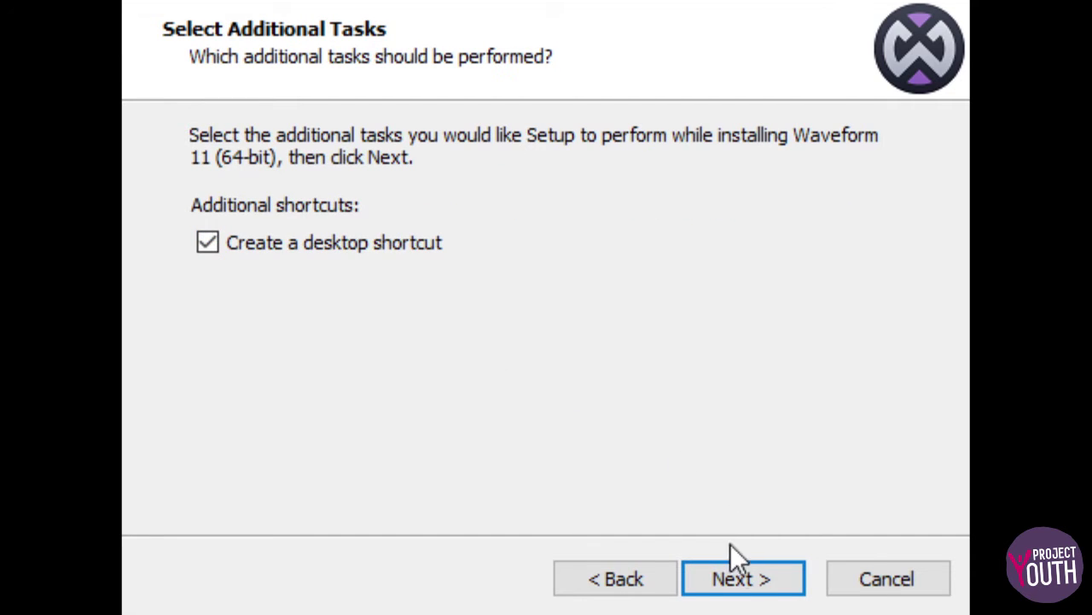
pyautogui.click(746, 598)
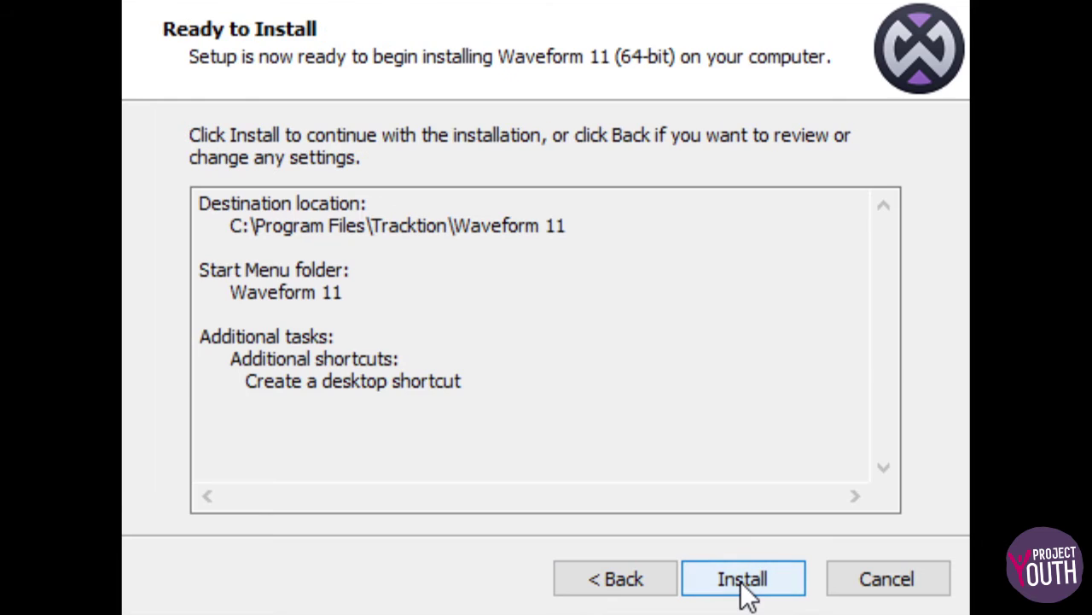
pyautogui.click(741, 587)
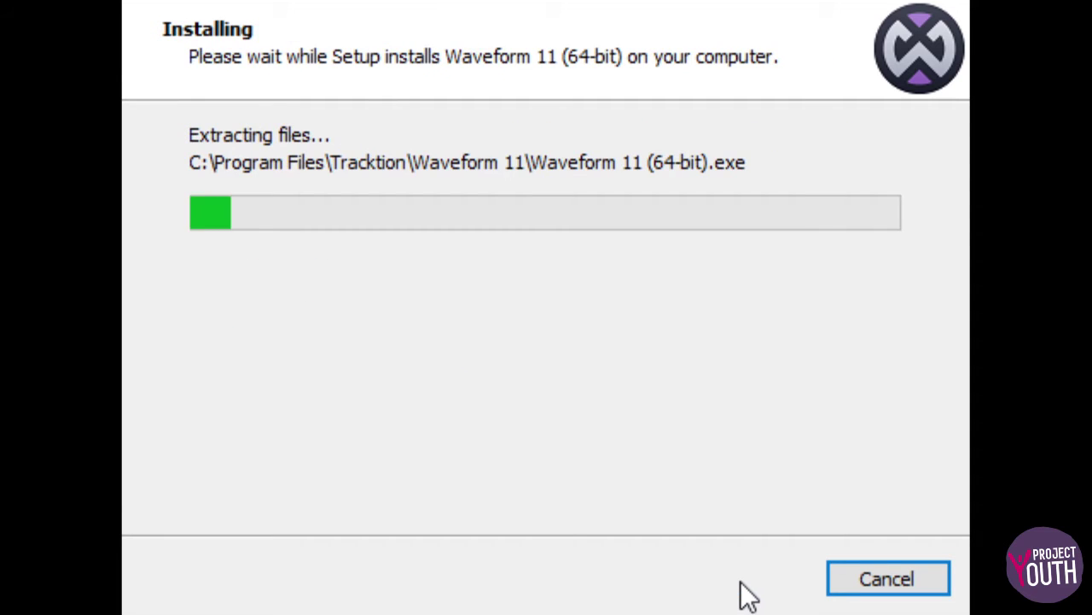